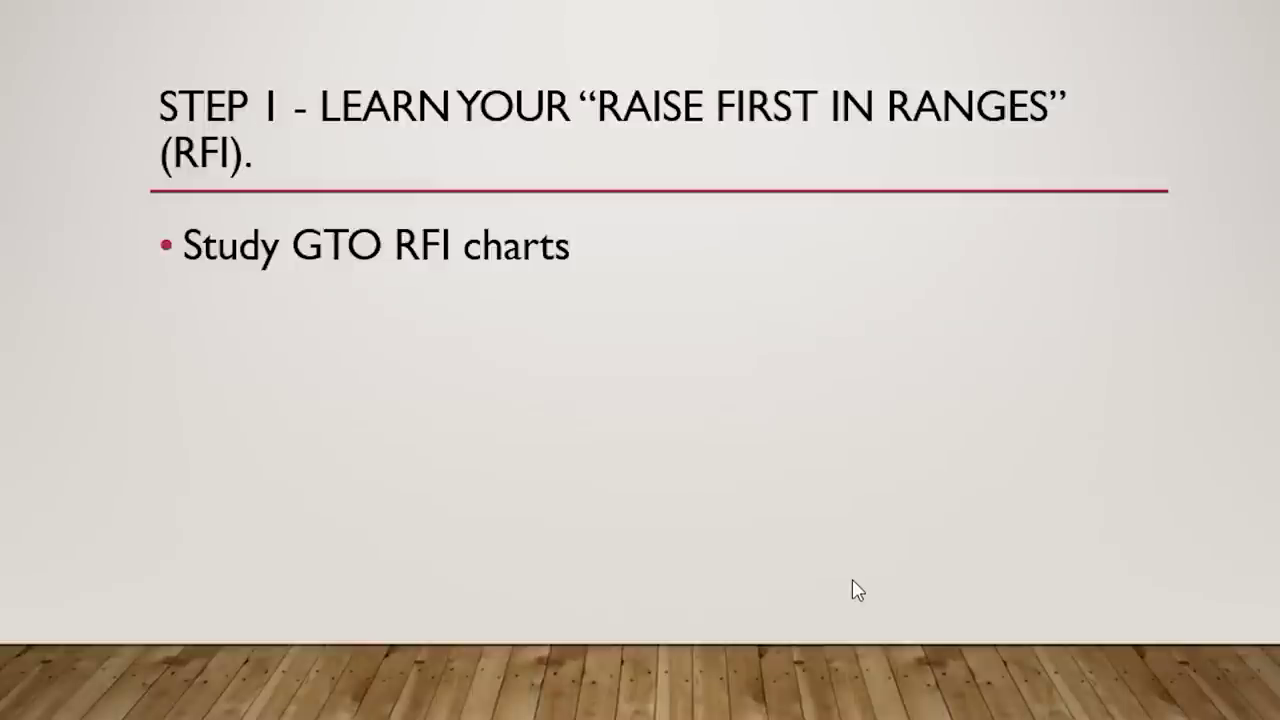
left_click(857, 590)
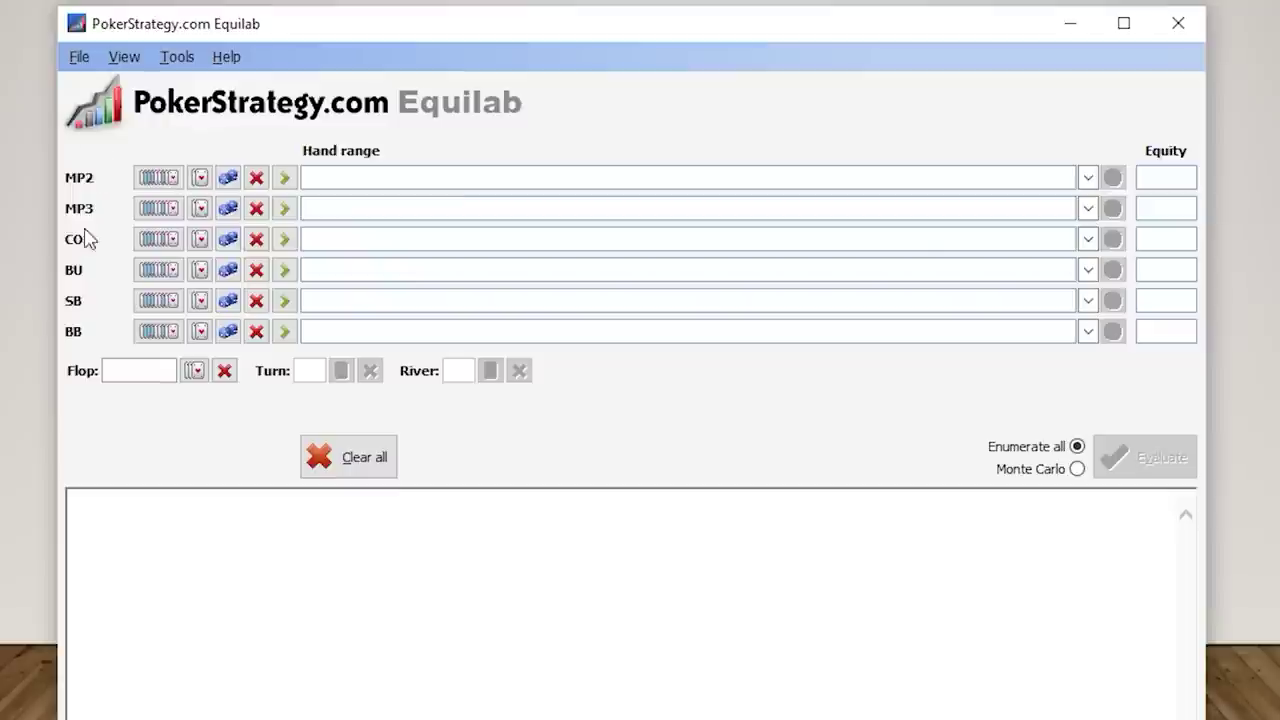
Set the button (BU) player's hand to the ten and nine of hearts (Th9h).
left_click(201, 272)
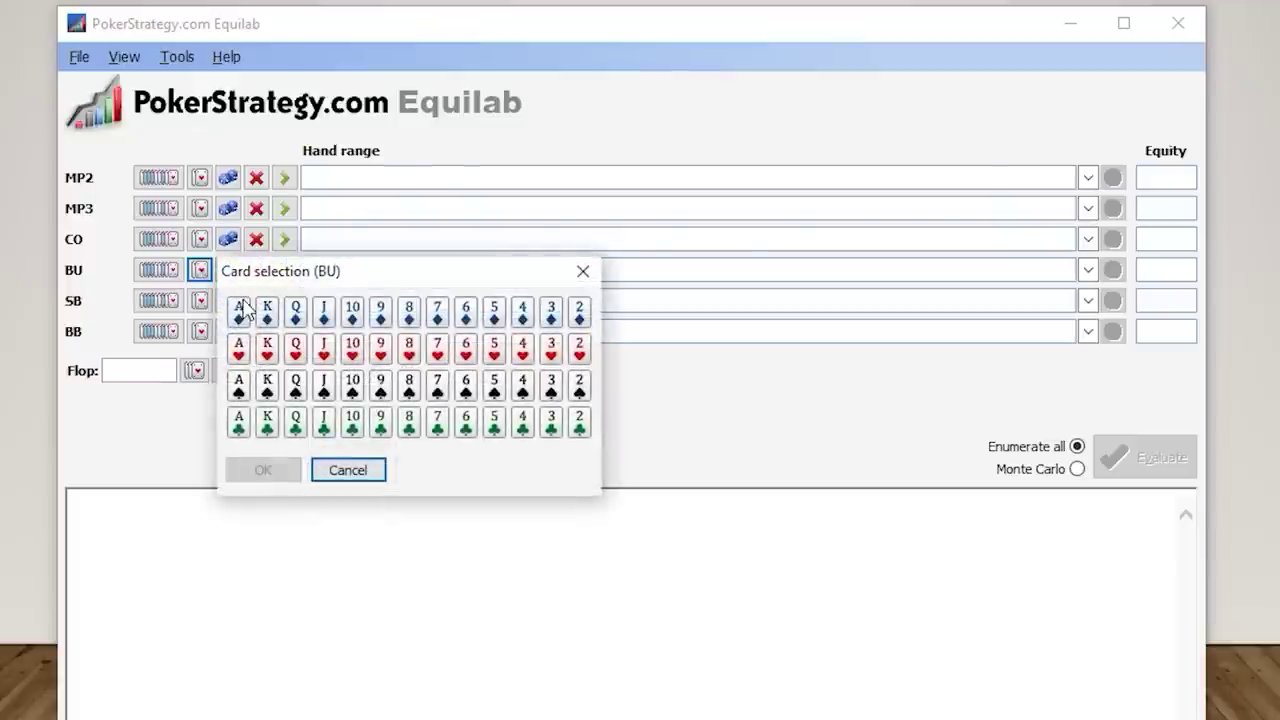
left_click(358, 362)
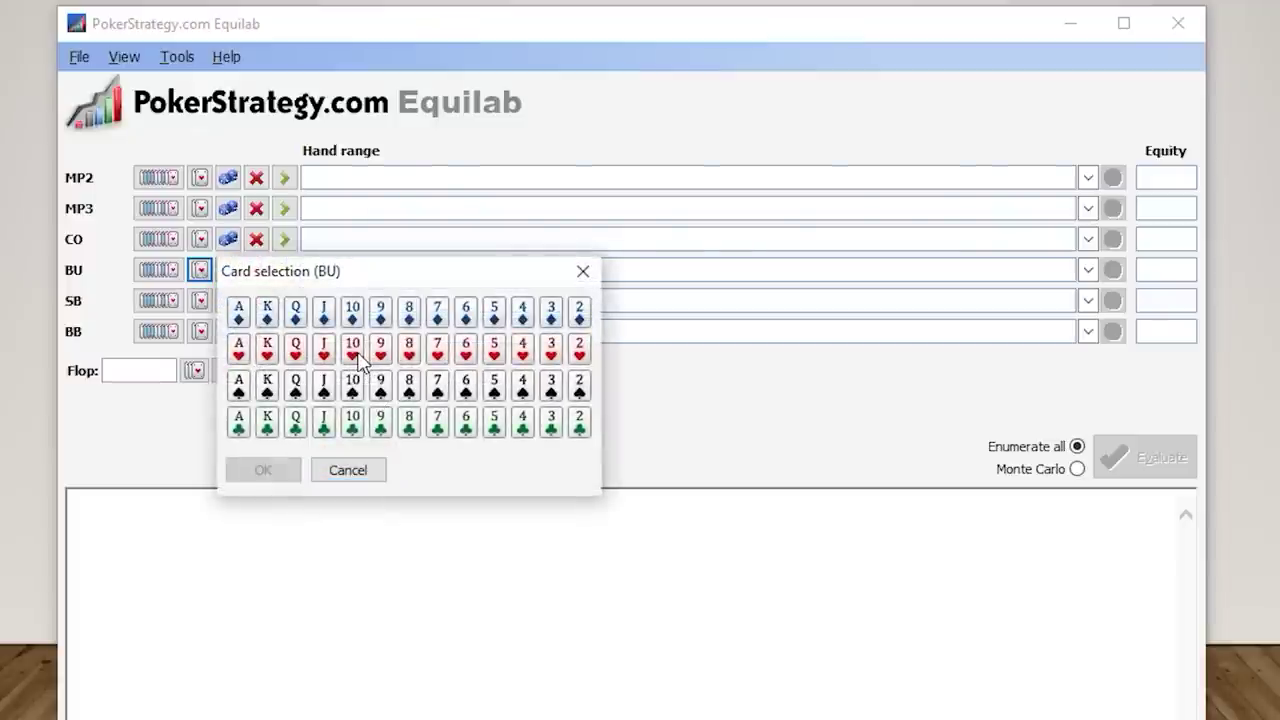
left_click(381, 352)
left_click(263, 470)
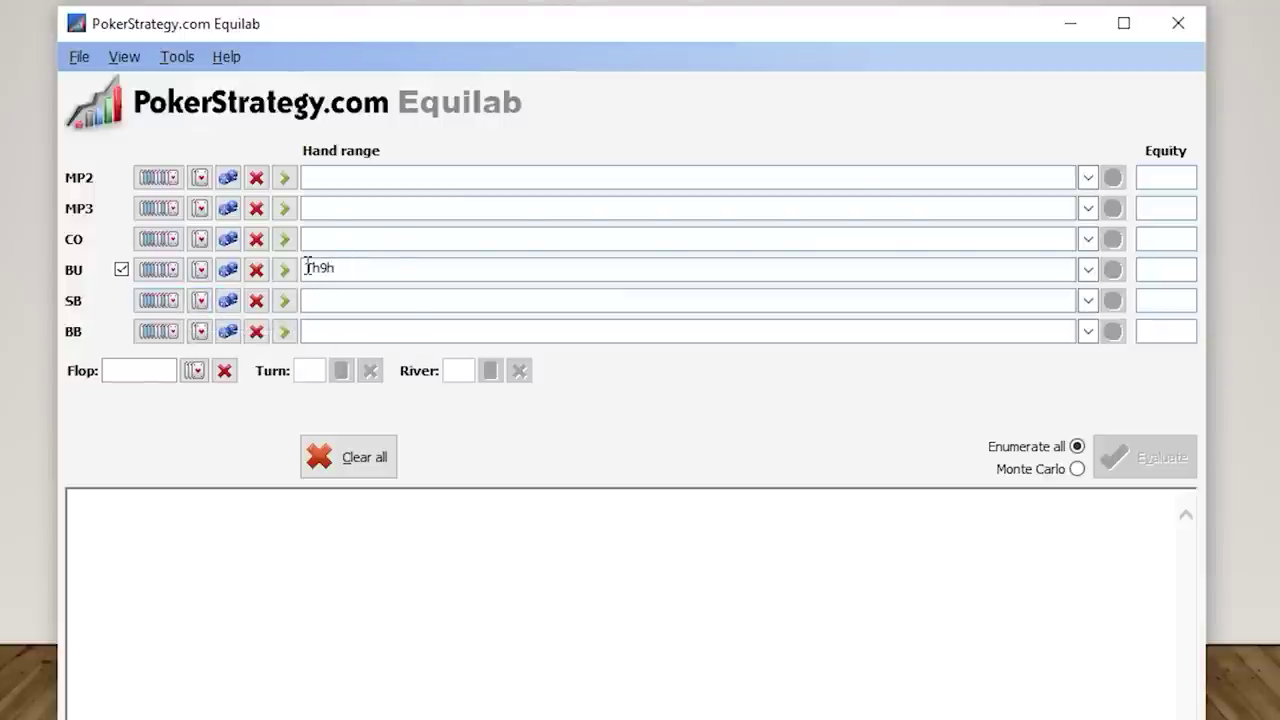
Start a hand range for the small blind (SB) and include every pocket pair from AA down to 22.
left_click(167, 301)
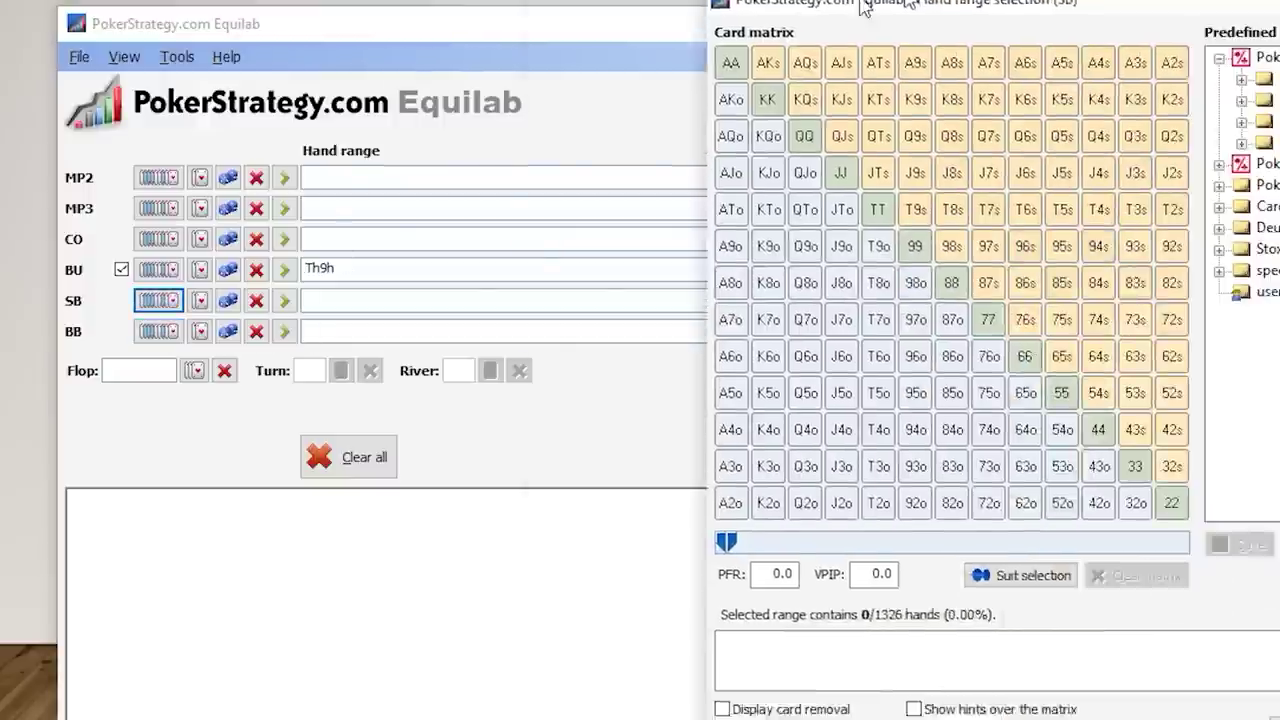
left_click_drag(906, 3, 403, 20)
left_click(222, 88)
left_click(259, 121)
left_click(294, 157)
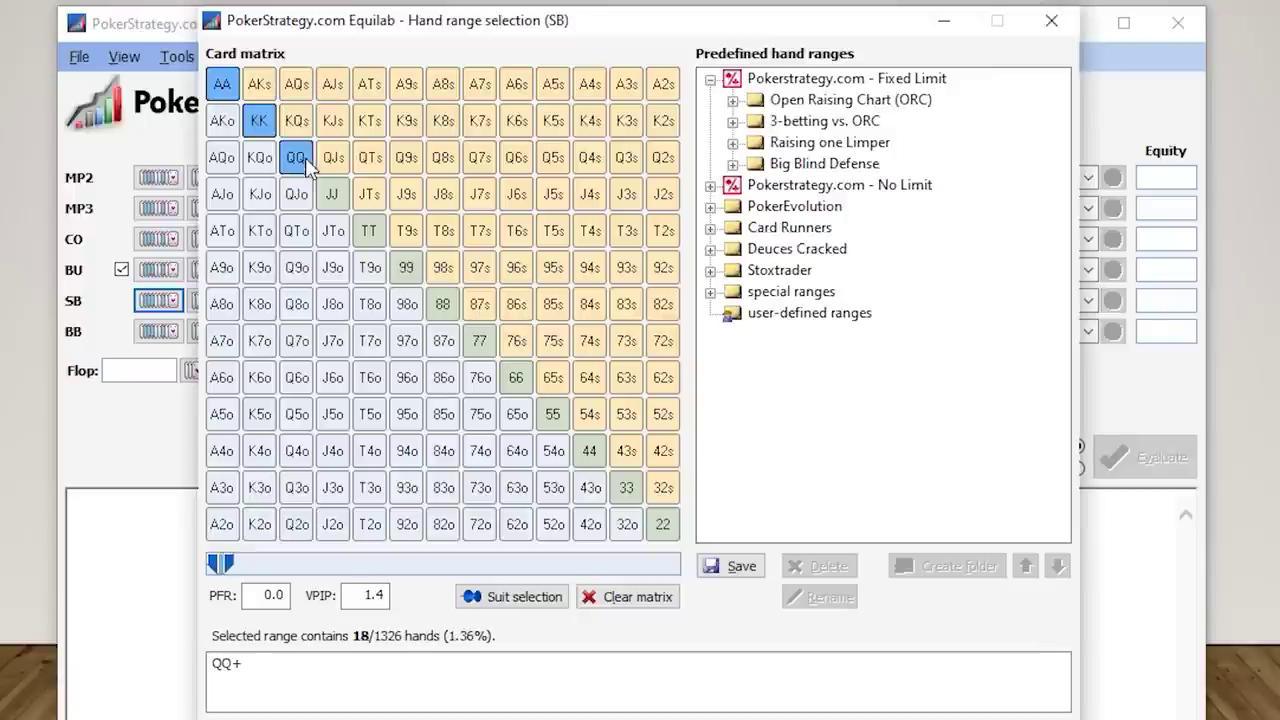
left_click(340, 194)
left_click(369, 232)
left_click(406, 268)
left_click(443, 304)
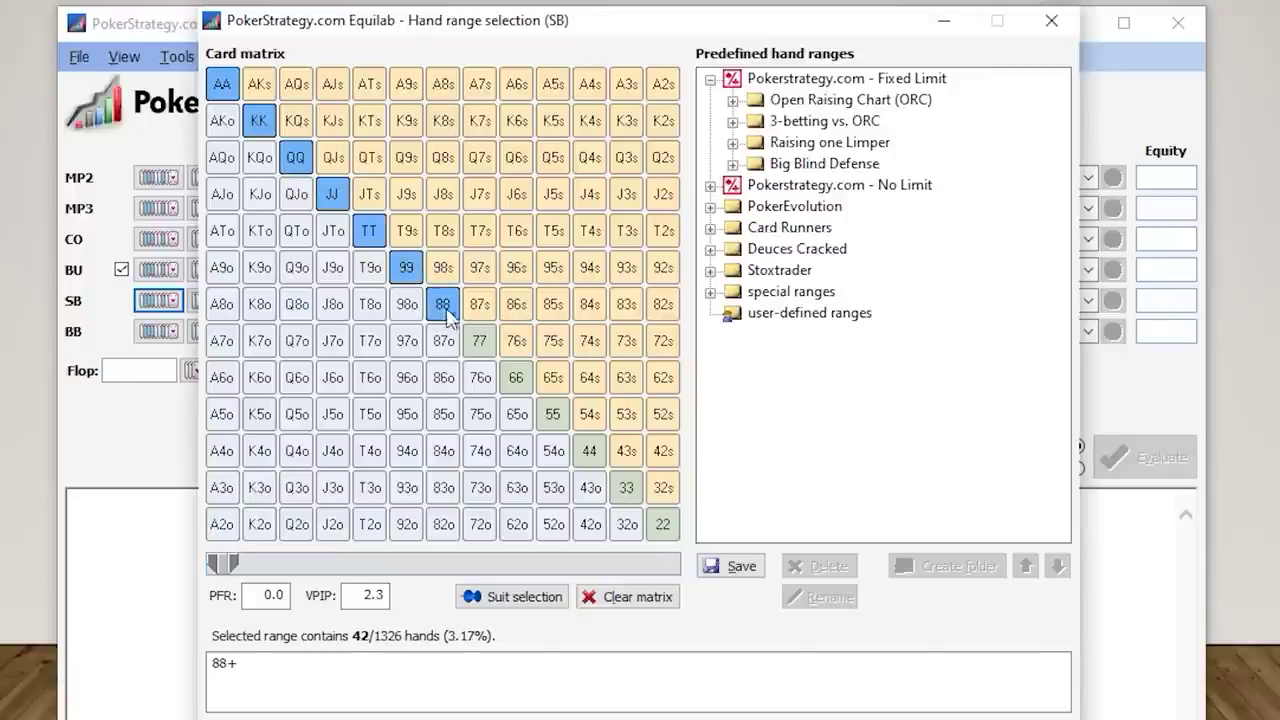
left_click(480, 341)
left_click(517, 381)
left_click(553, 414)
left_click(590, 451)
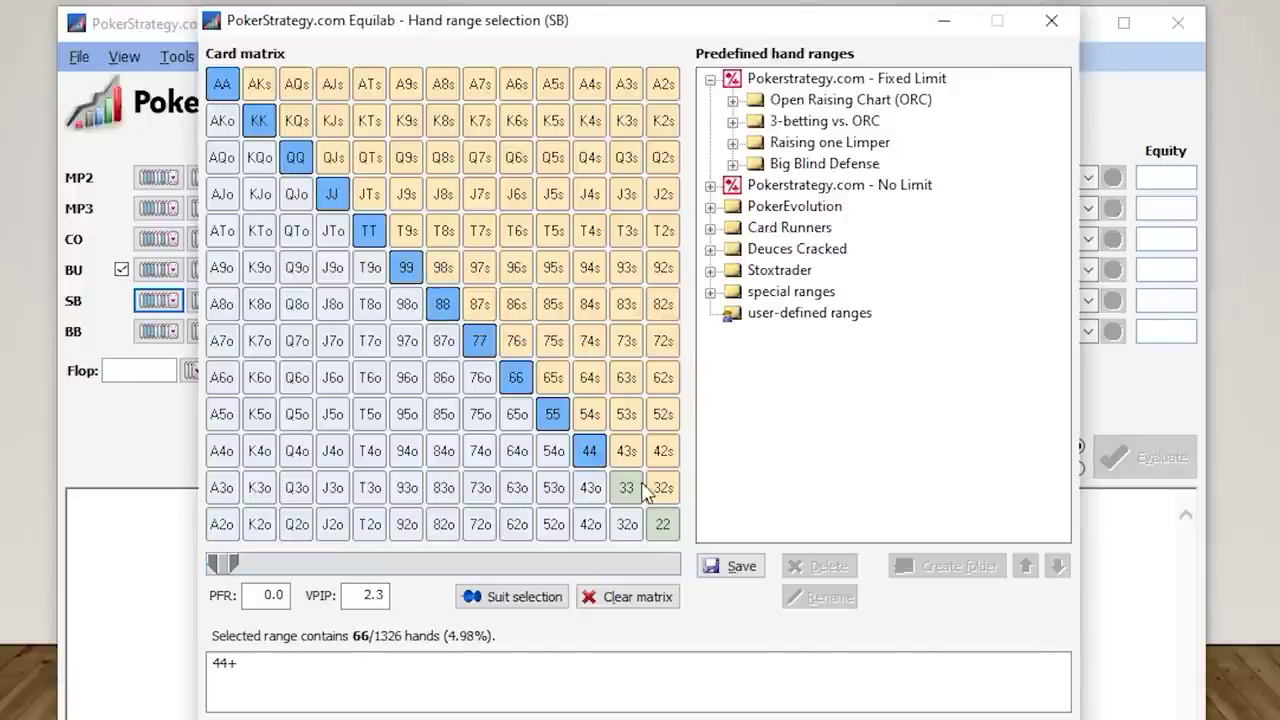
left_click(630, 490)
left_click(663, 524)
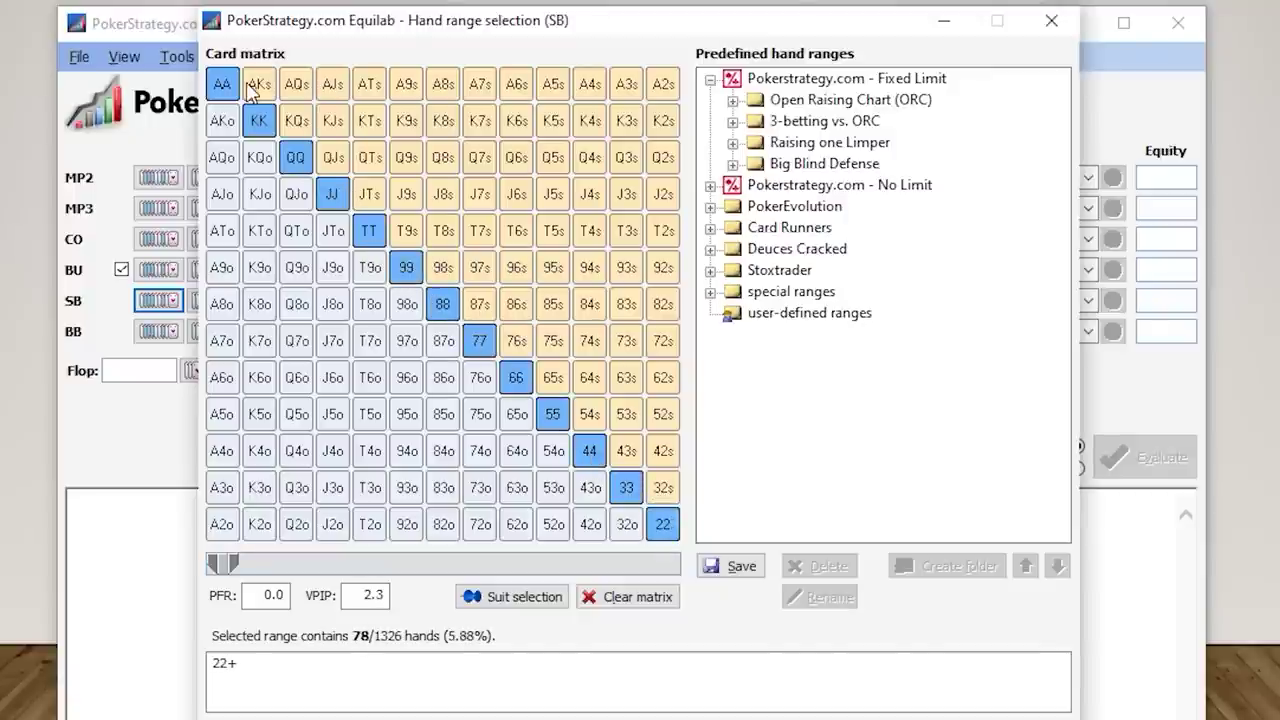
Add the offsuit aces AKo to ATo and the suited aces AKs to A9s to the SB range, leaving A9o unselected.
left_click(222, 121)
left_click(222, 157)
left_click(222, 194)
left_click(222, 230)
left_click(222, 267)
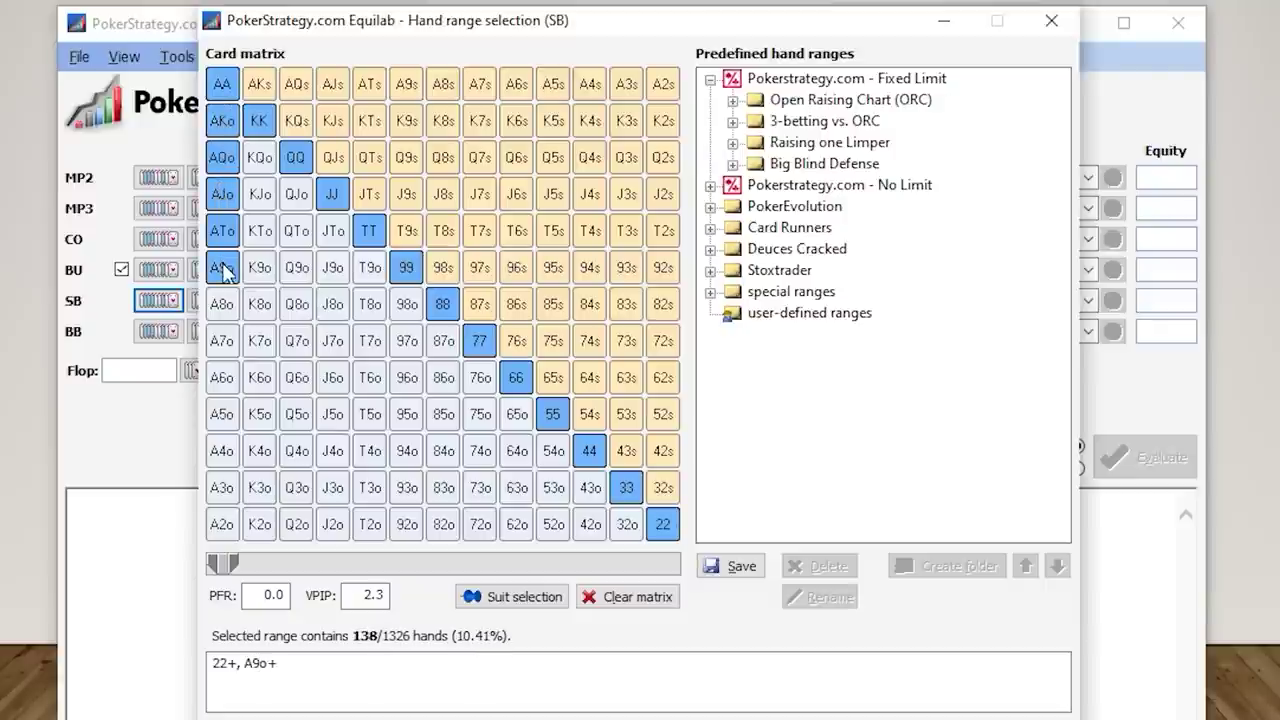
left_click(259, 84)
left_click(296, 84)
left_click(333, 84)
left_click(371, 85)
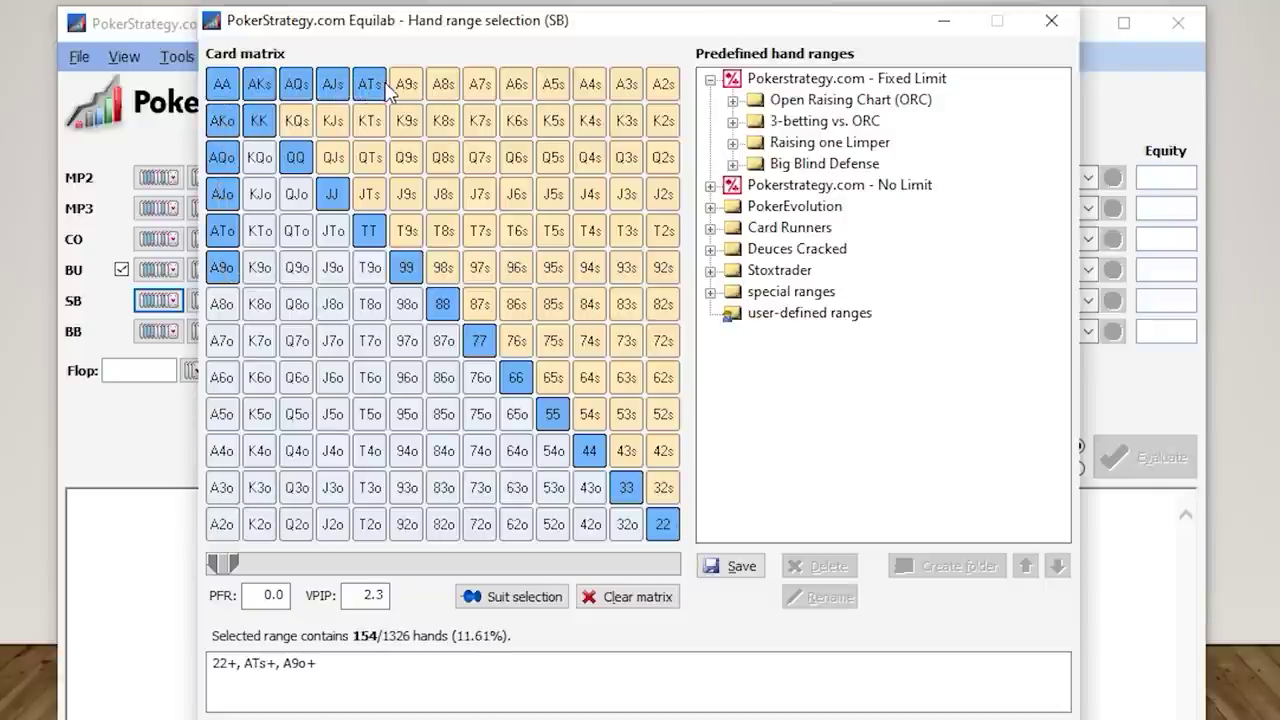
left_click(404, 85)
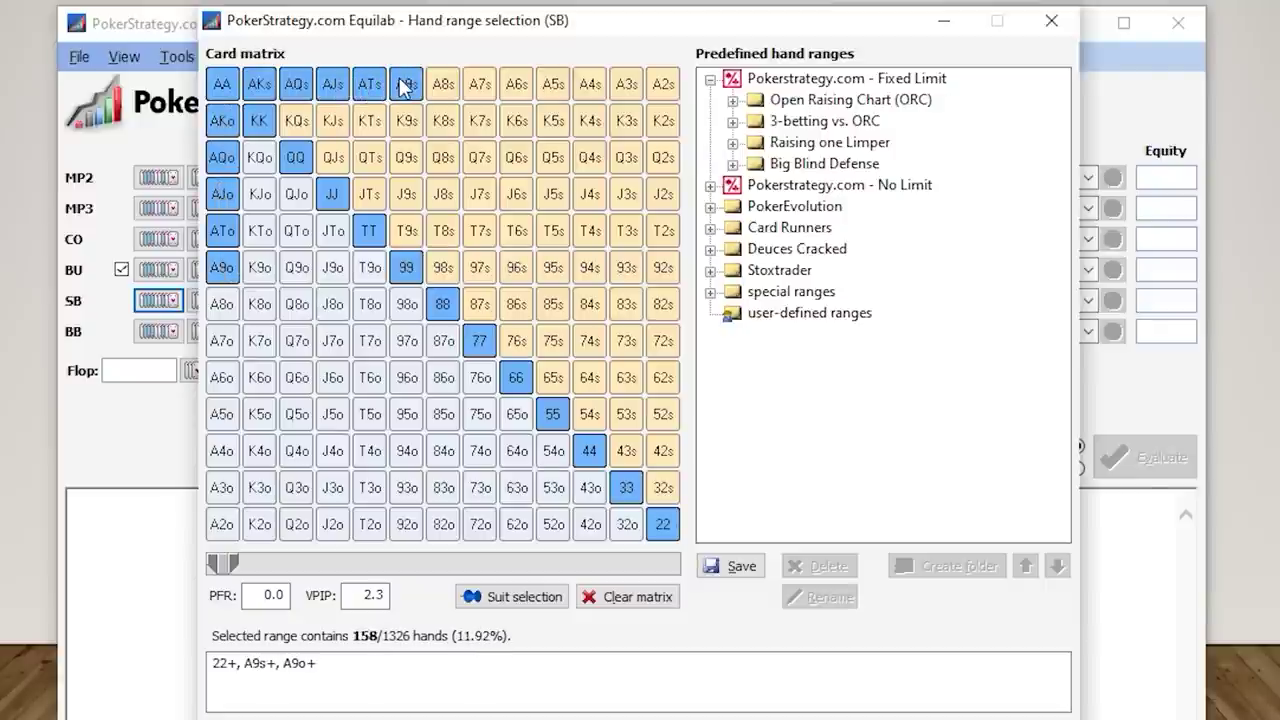
left_click(226, 273)
Add the suited kings KQs, KJs and KTs and the offsuit kings KQo, KJo and KTo to the SB range.
left_click(297, 122)
left_click(334, 122)
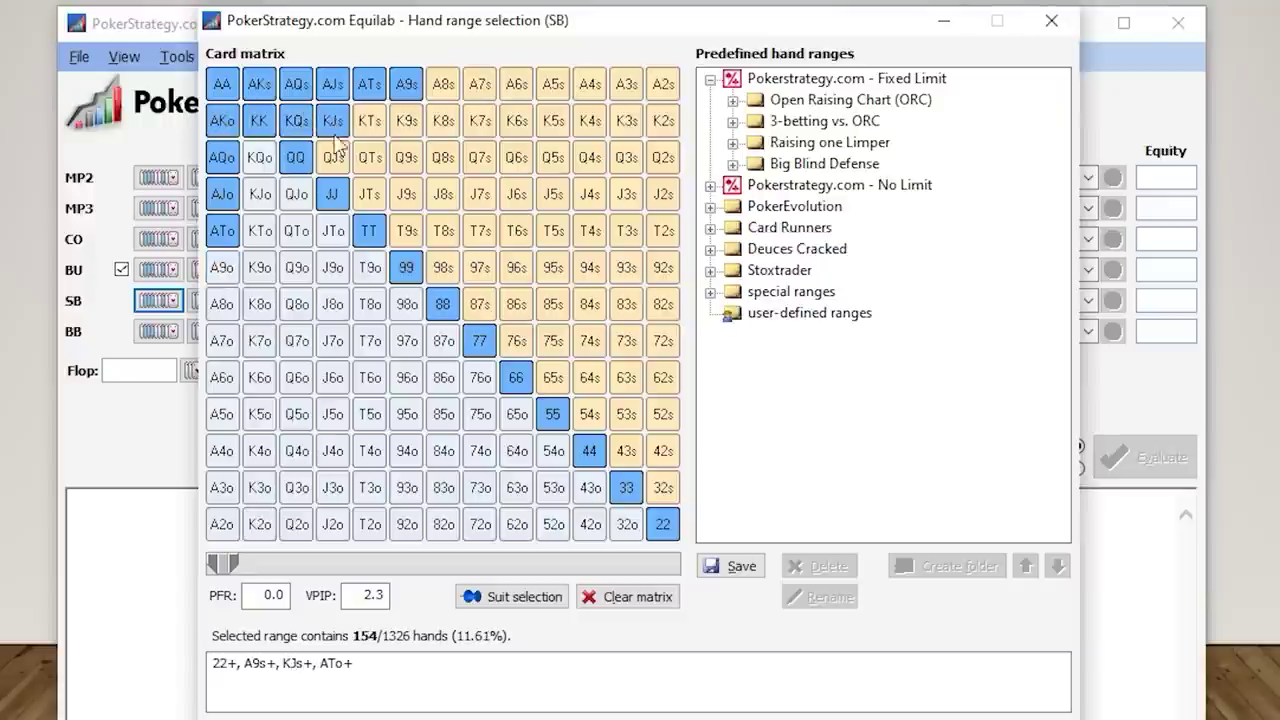
left_click(259, 158)
left_click(259, 196)
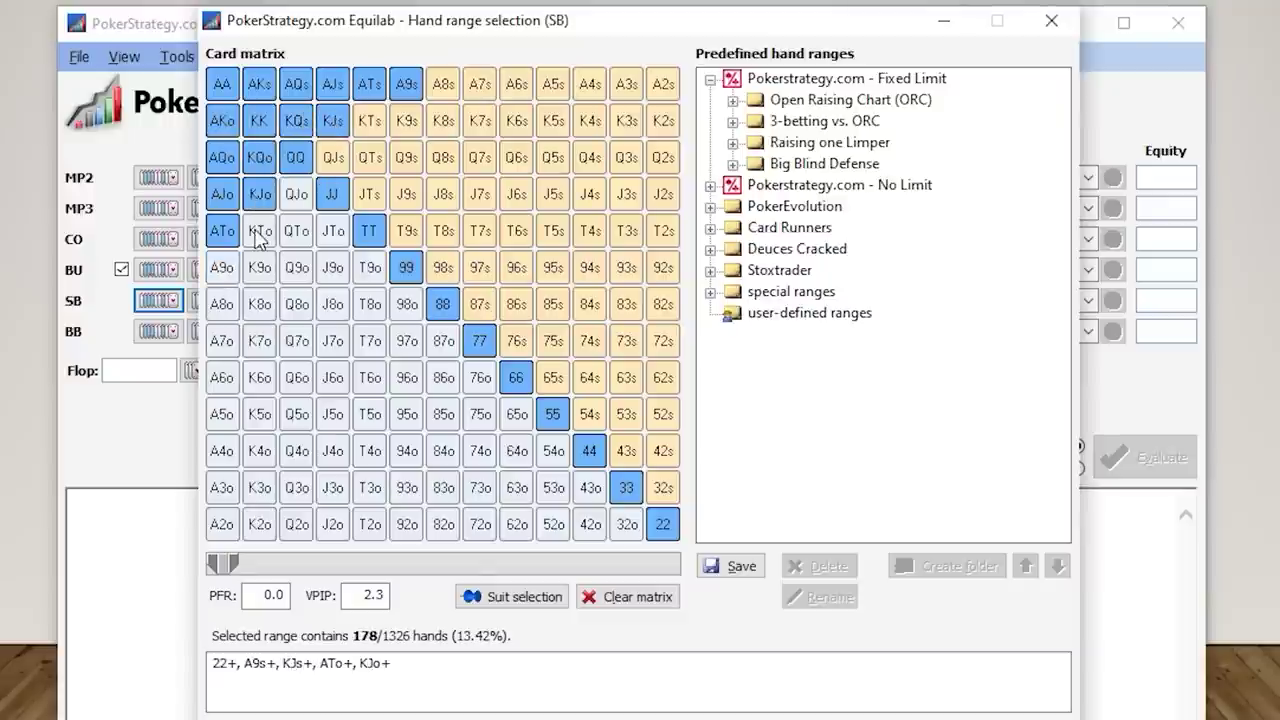
left_click(259, 231)
left_click(369, 122)
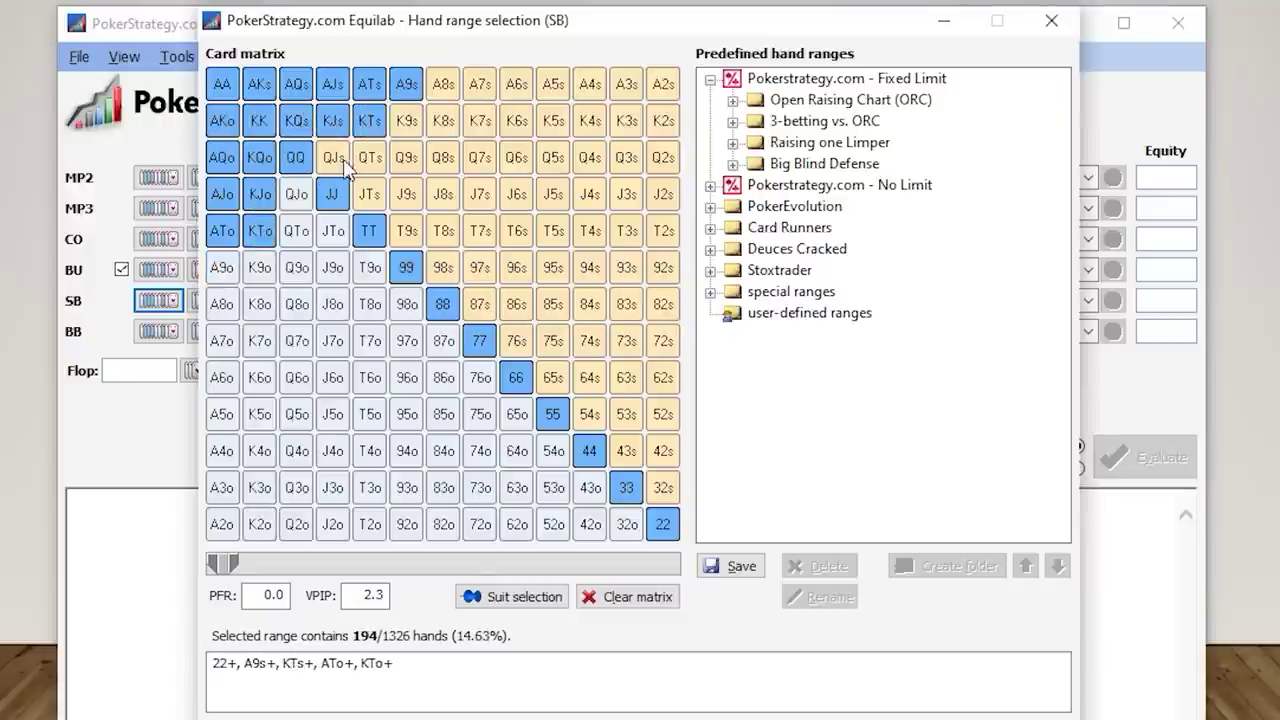
Add the queen combinations QJs, QTs and QJo to the SB range.
left_click(338, 166)
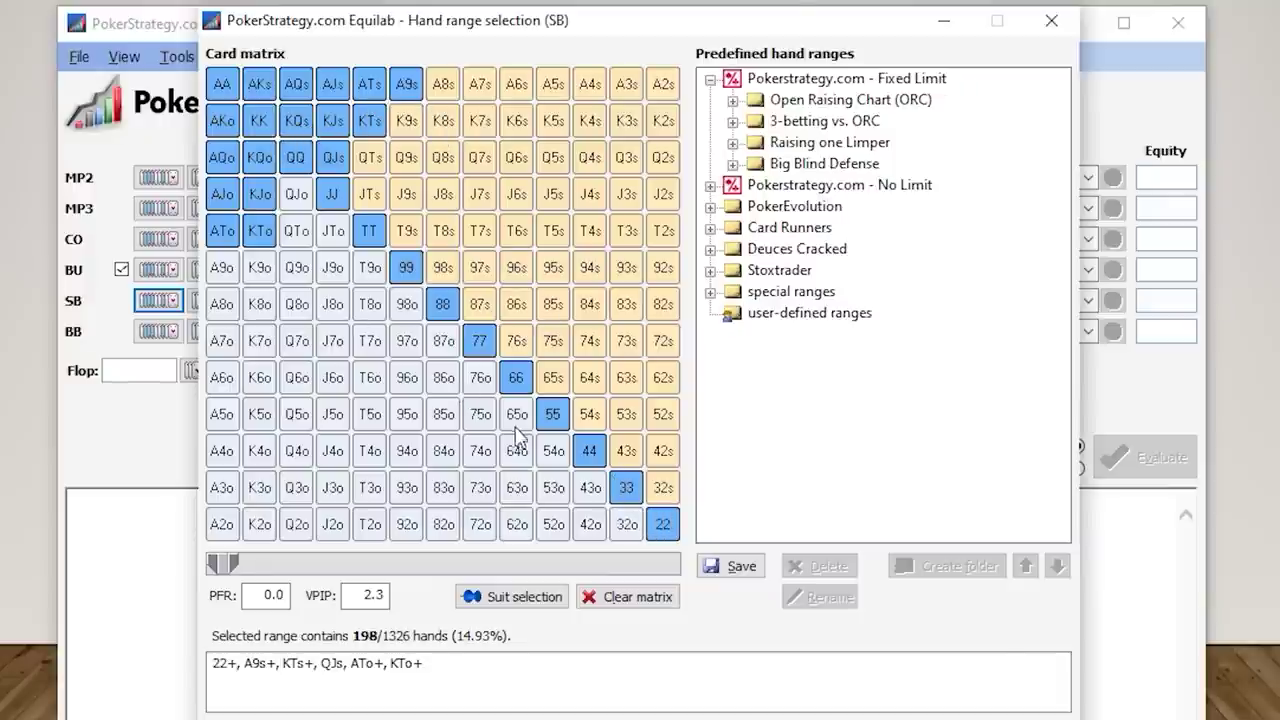
left_click(367, 158)
left_click(296, 195)
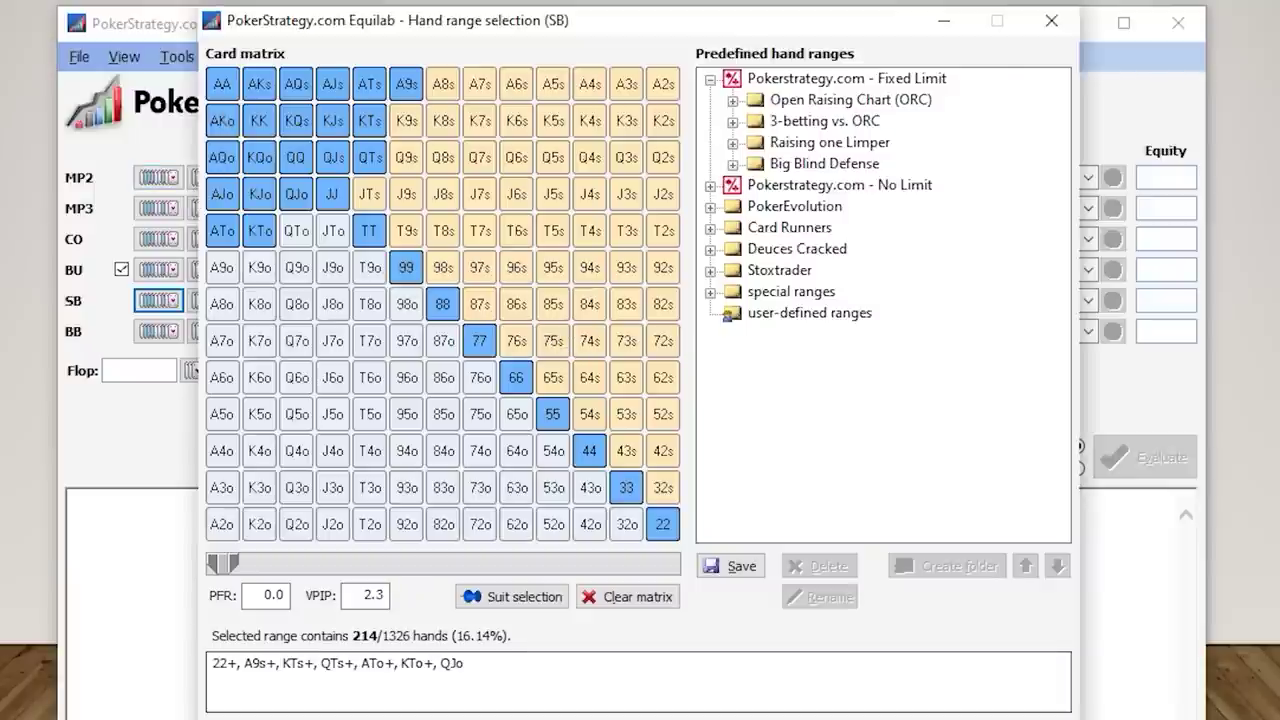
Complete the SB range with the suited aces A2s, A3s and A4s and evaluate its equity against the button's hand.
left_click(663, 85)
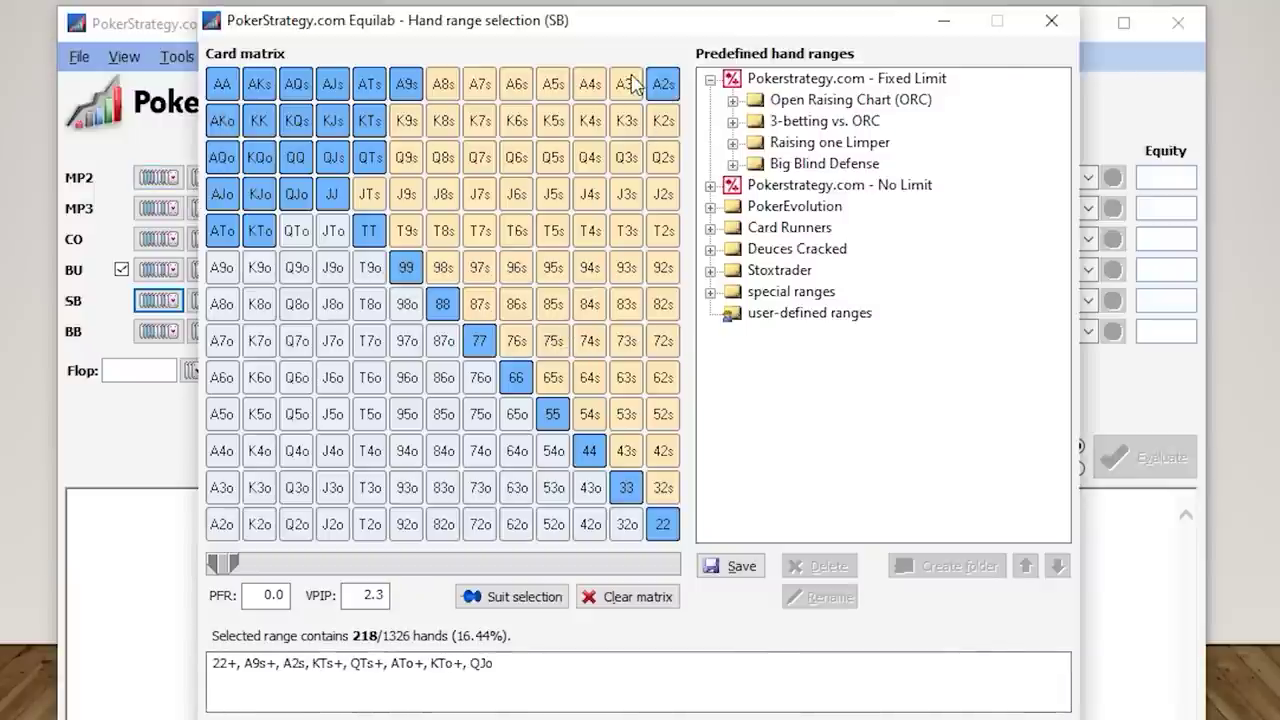
left_click(626, 85)
left_click(590, 85)
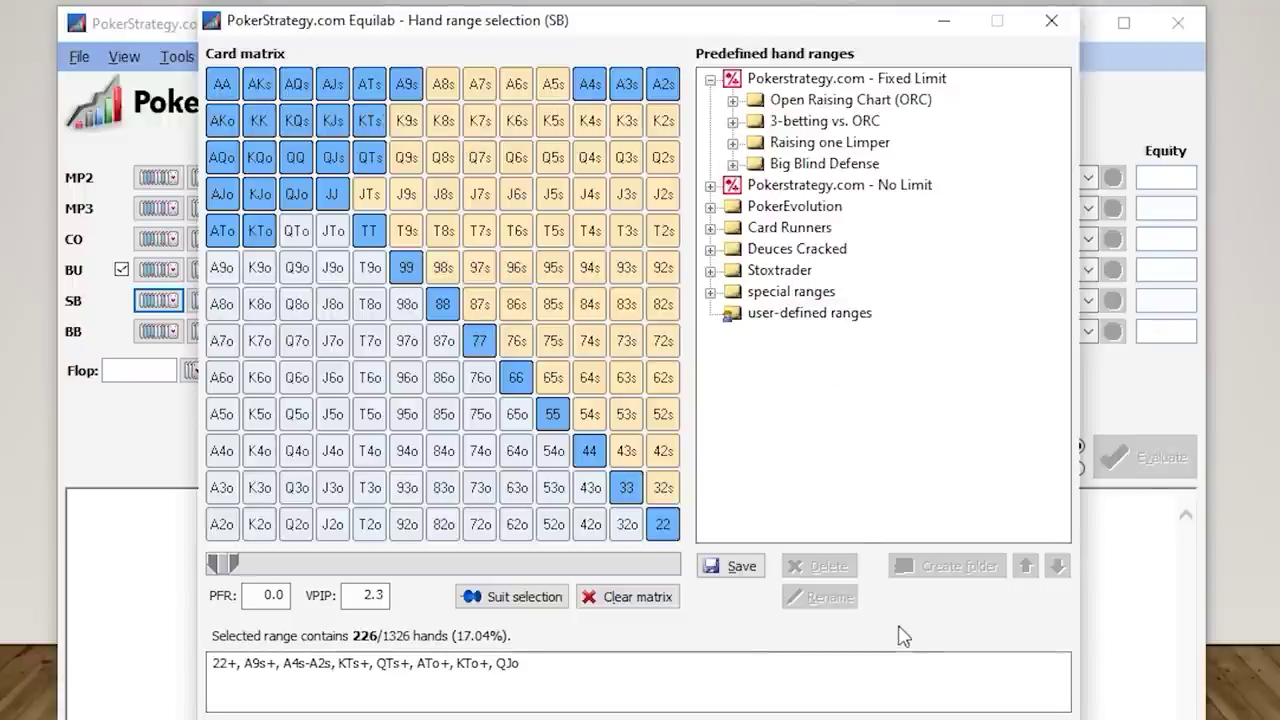
key("Return")
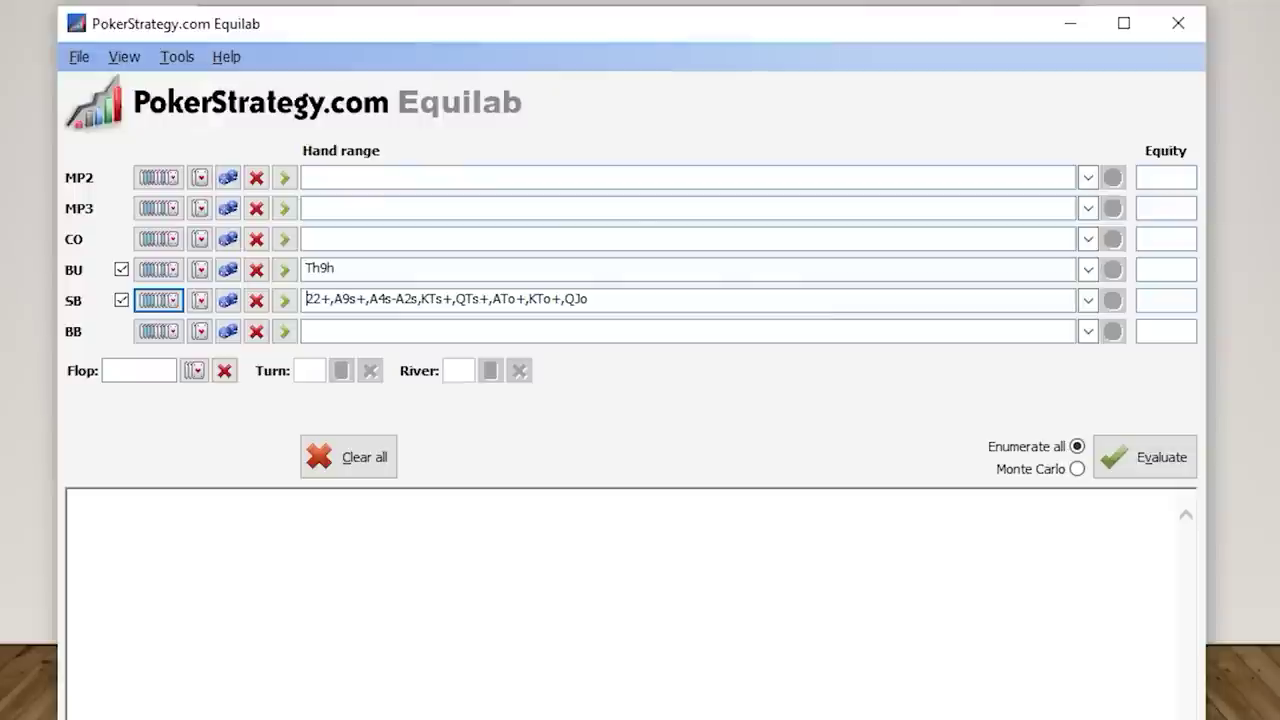
left_click(1140, 461)
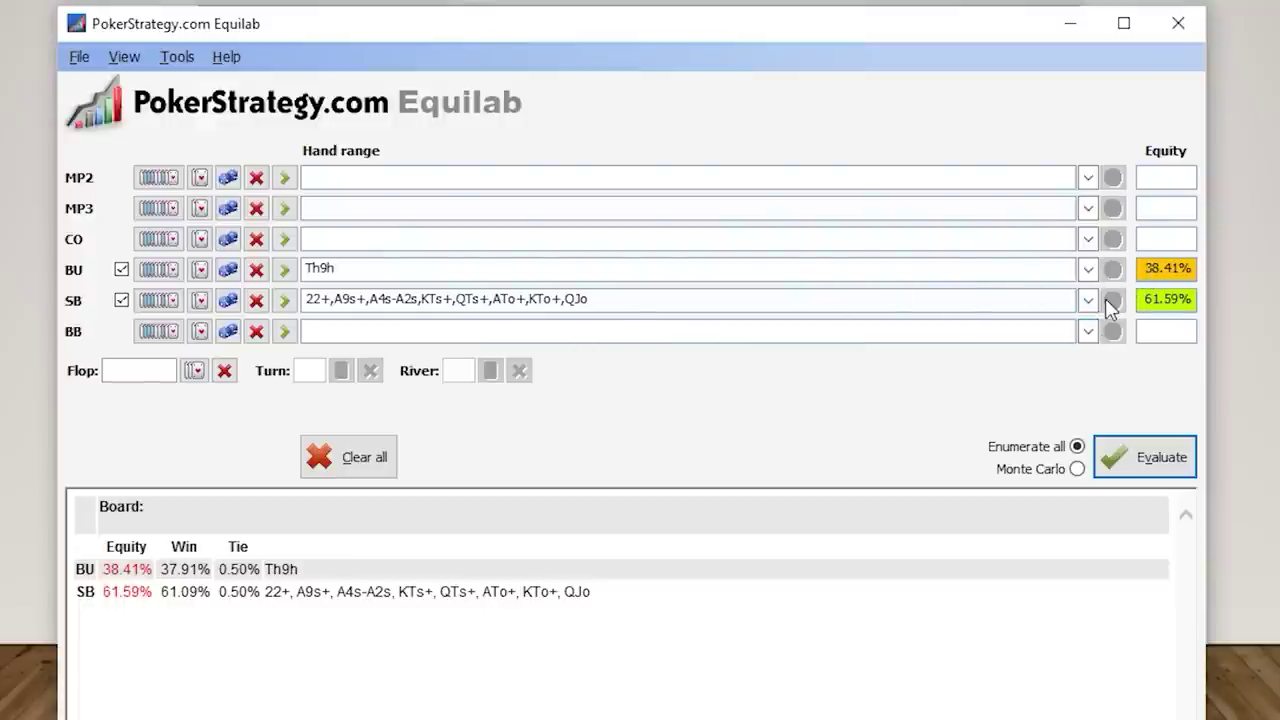
Clear all hands and set the cutoff (CO) player's hand to the ace and king of diamonds (AdKd).
left_click(352, 466)
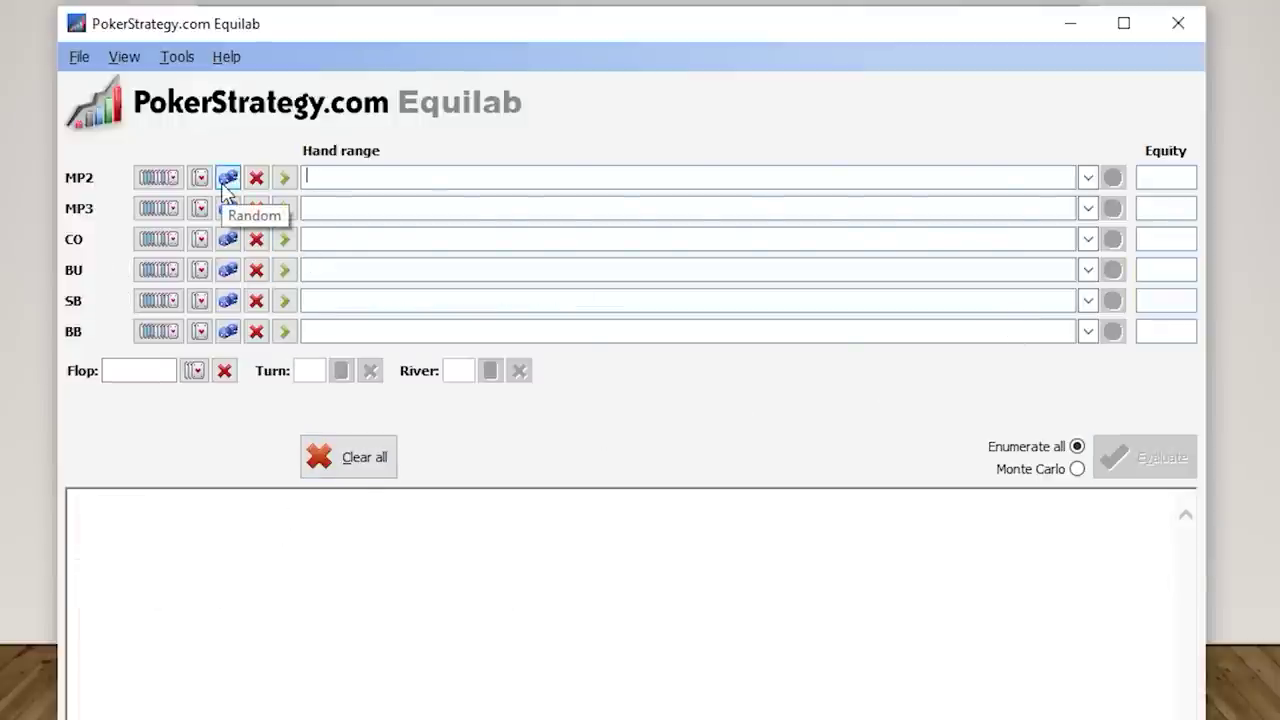
left_click(199, 239)
left_click(243, 284)
left_click(267, 285)
left_click(264, 441)
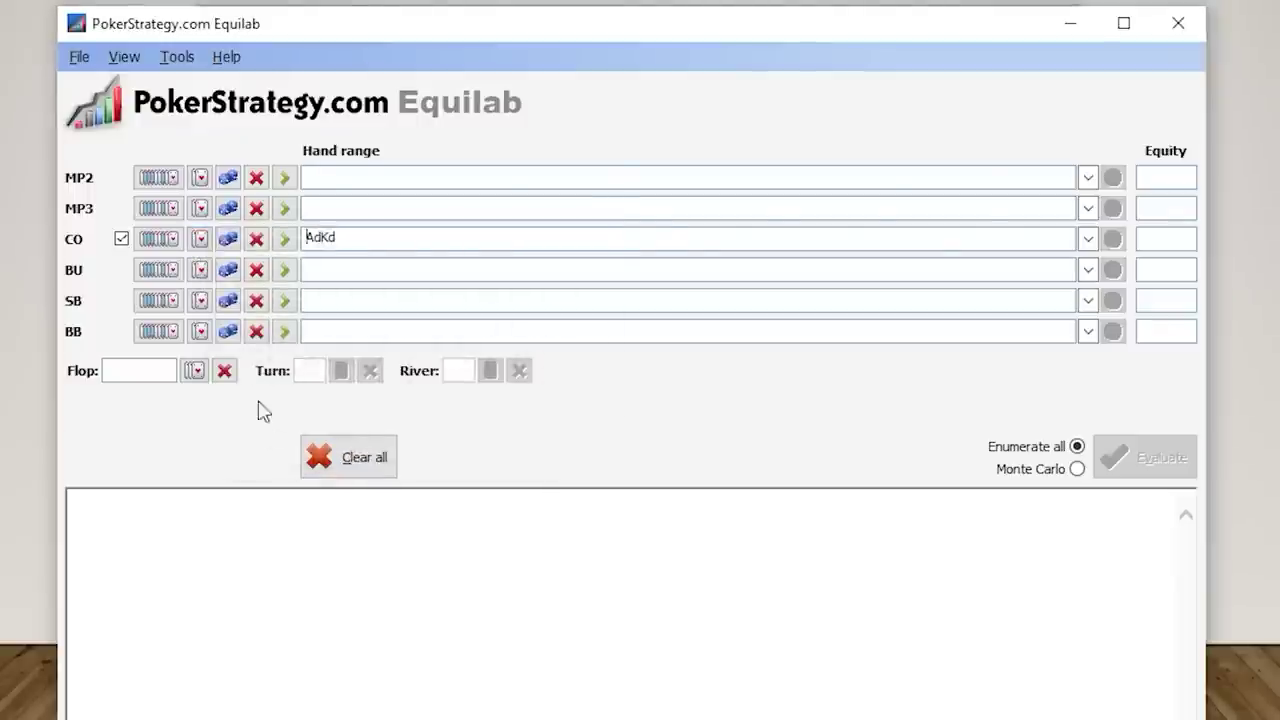
Set the button (BU) hand to the tens of hearts and spades (ThTs) and evaluate its equity against the cutoff's hand.
left_click(200, 270)
left_click(352, 348)
left_click(352, 385)
left_click(264, 470)
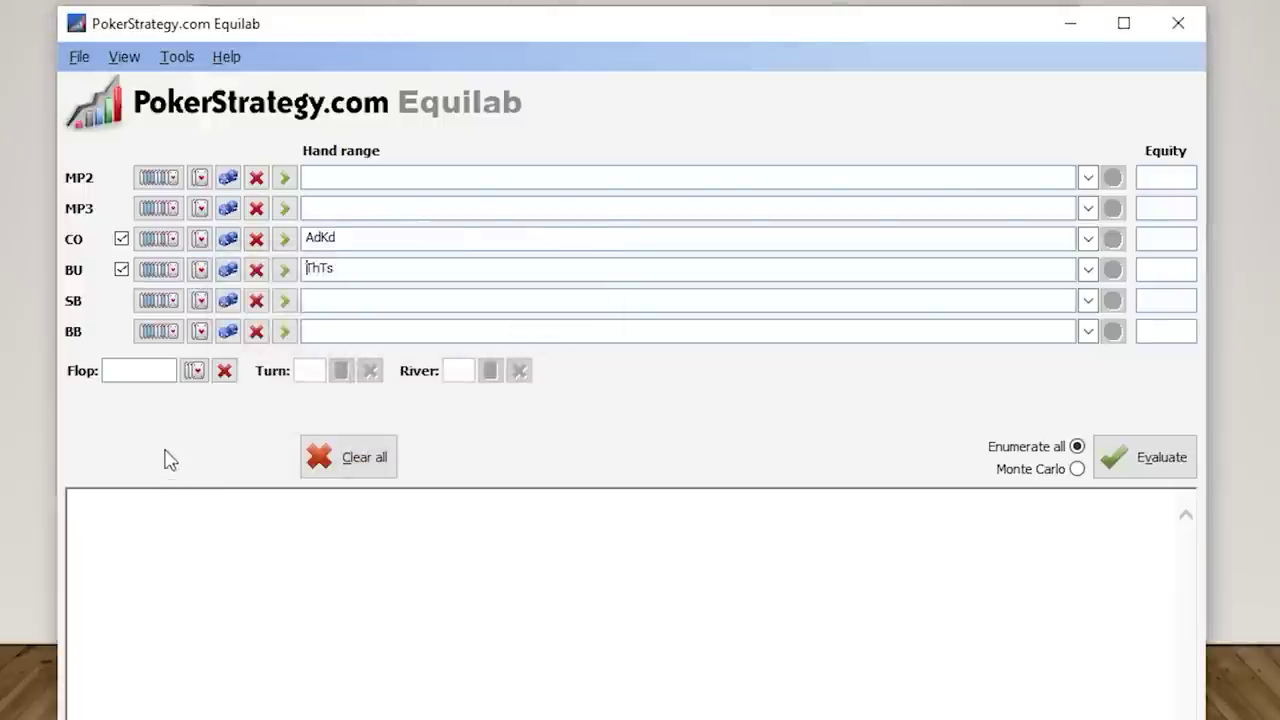
left_click(1163, 458)
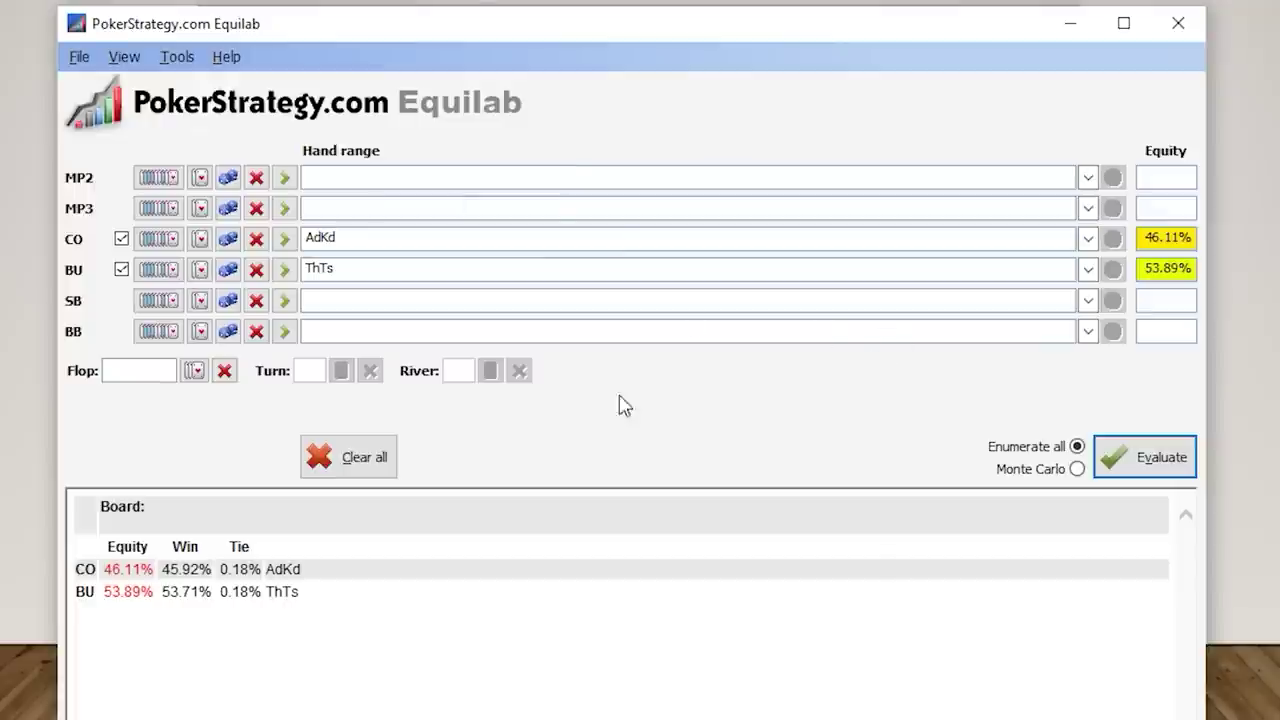
left_click(1103, 447)
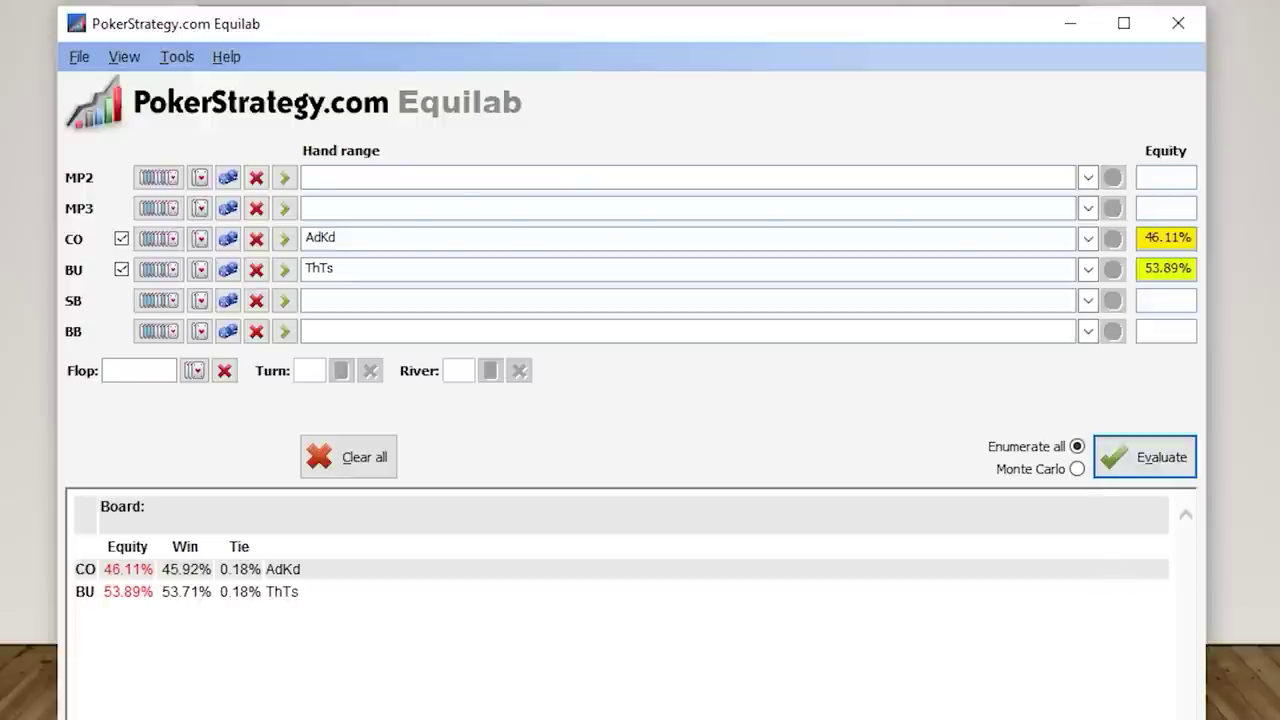